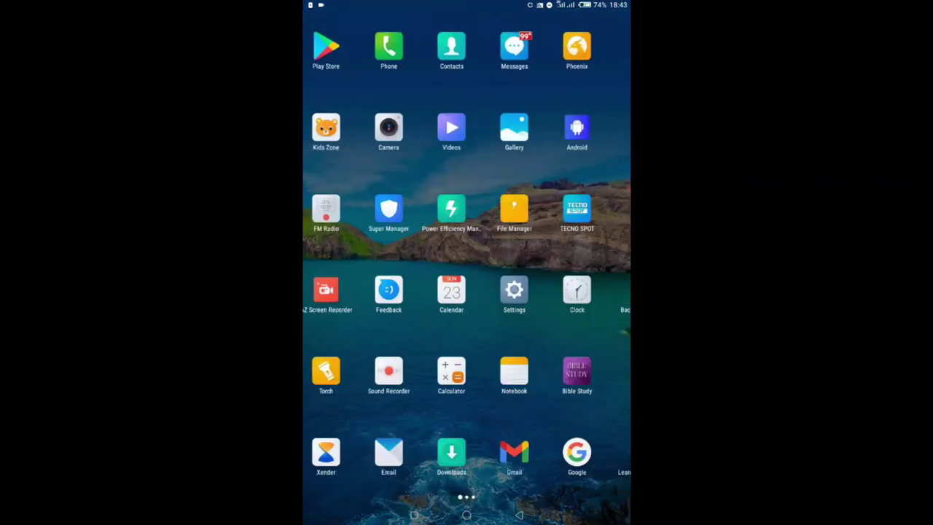
# Find Telegram on the app drawer pages and launch it.
pyautogui.moveTo(569, 292); pyautogui.dragTo(364, 292)
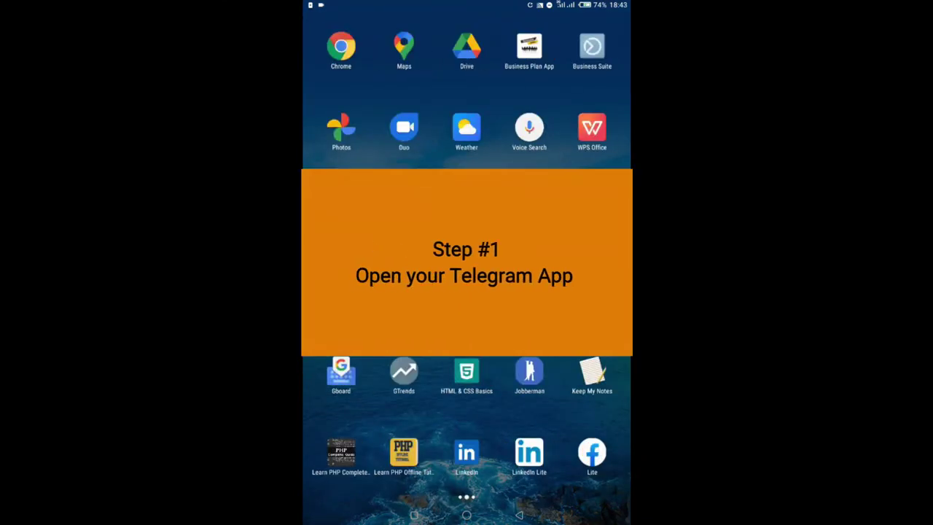
pyautogui.moveTo(569, 437); pyautogui.dragTo(365, 437)
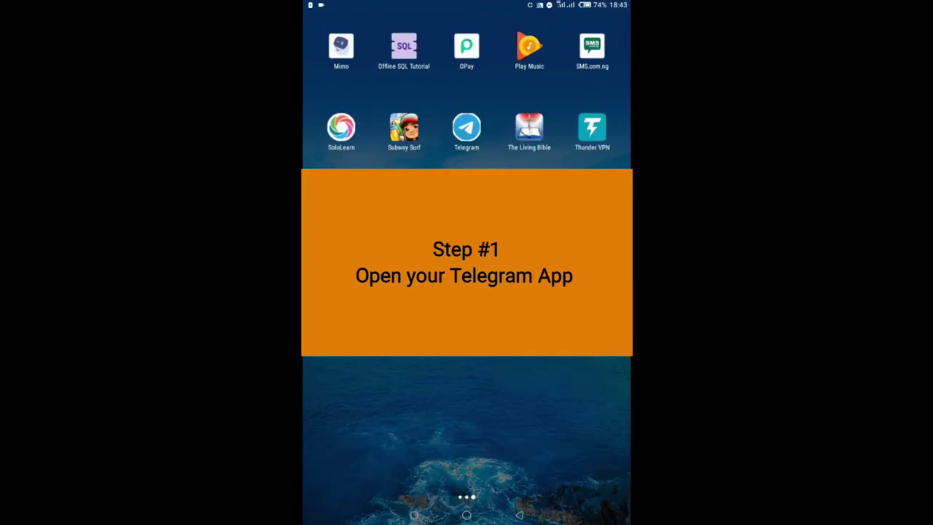
pyautogui.click(466, 128)
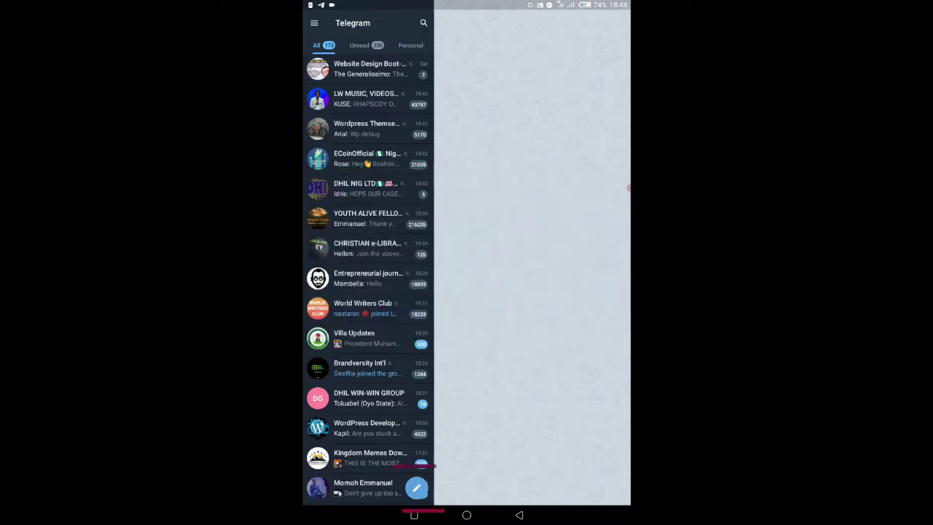
# From the new-message pencil menu, choose New Channel to reach the channel introduction.
pyautogui.click(416, 488)
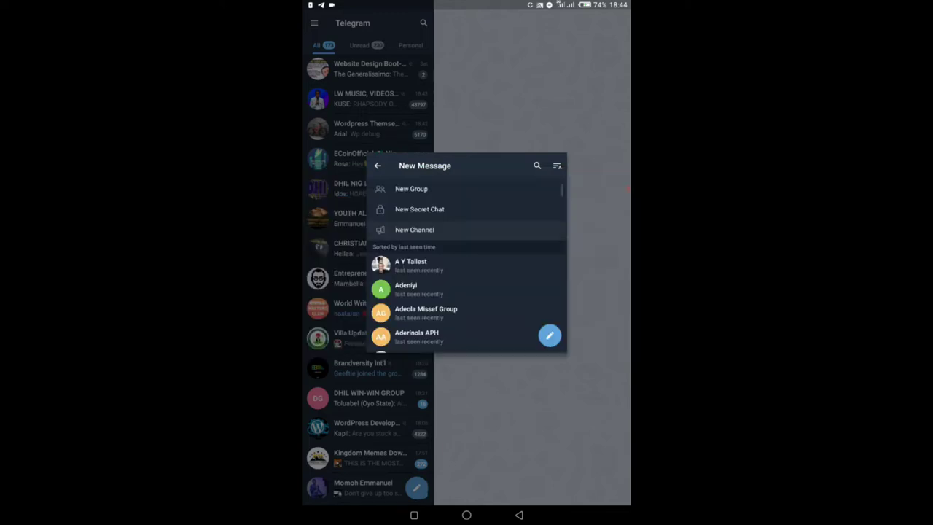
pyautogui.scroll(-1, 466, 292)
pyautogui.scroll(1, 467, 269)
pyautogui.click(414, 229)
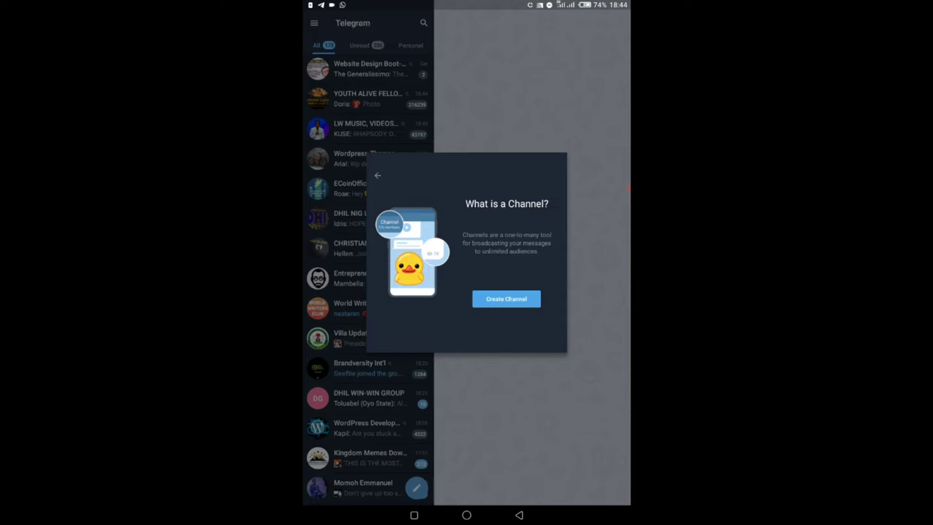
# Start channel creation and enter 'Digital Store' as the channel name.
pyautogui.click(506, 299)
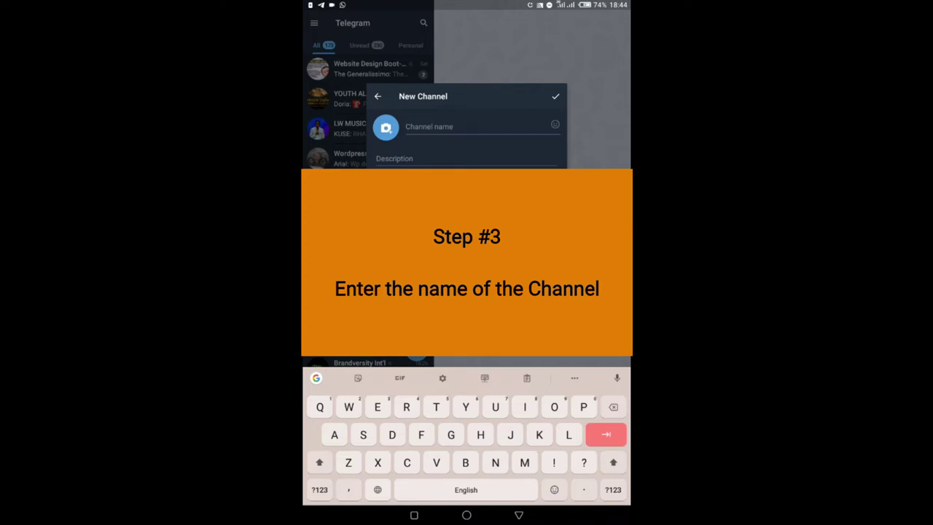
pyautogui.write('D')
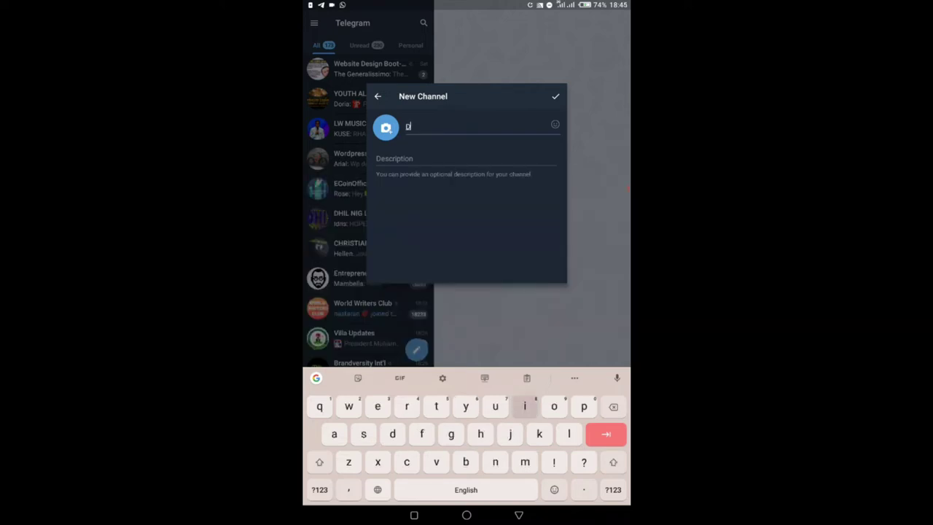
pyautogui.write('igit')
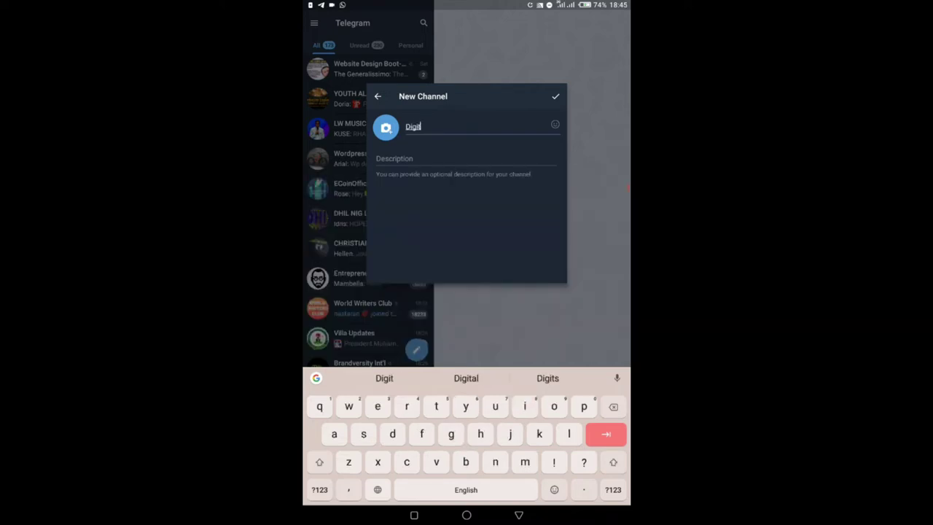
pyautogui.write('al S')
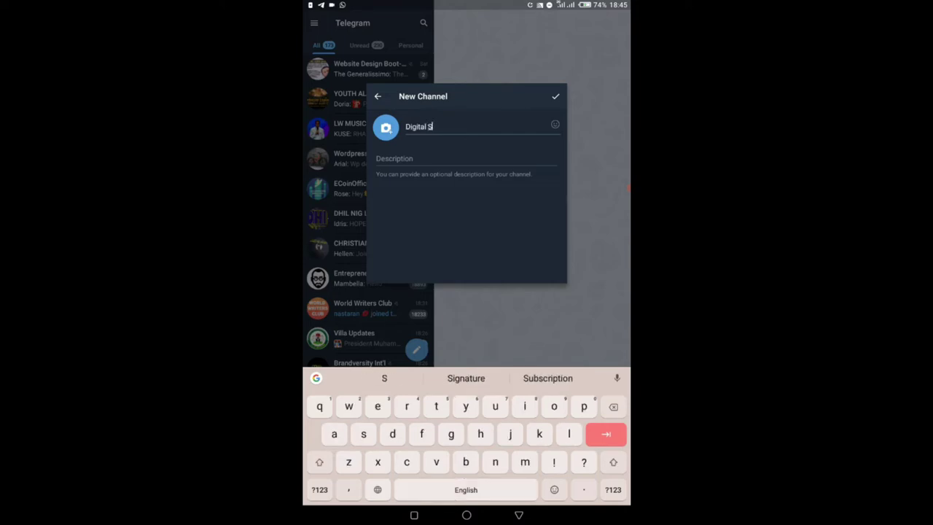
pyautogui.write('tore')
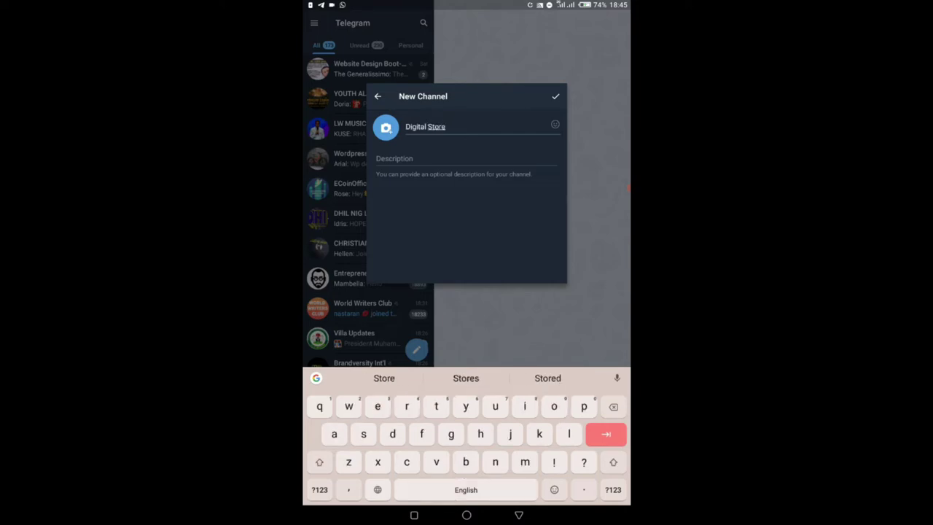
pyautogui.click(393, 159)
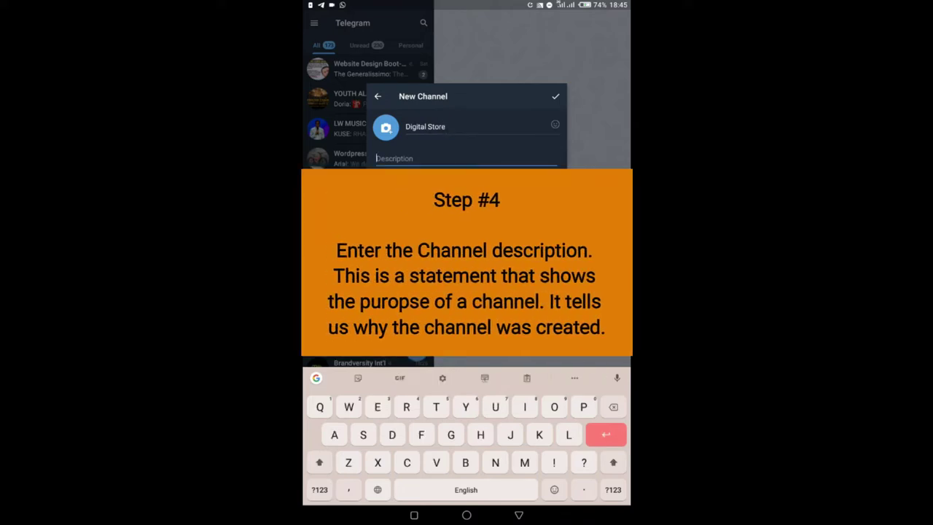
# Write the description 'This channel is solely for the distribution of my online courses.'.
pyautogui.write('This ')
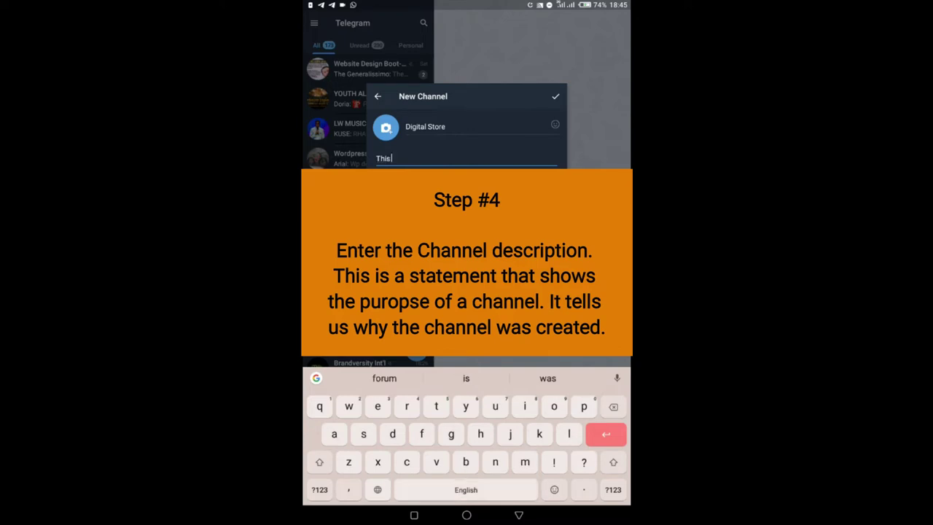
pyautogui.write('ch')
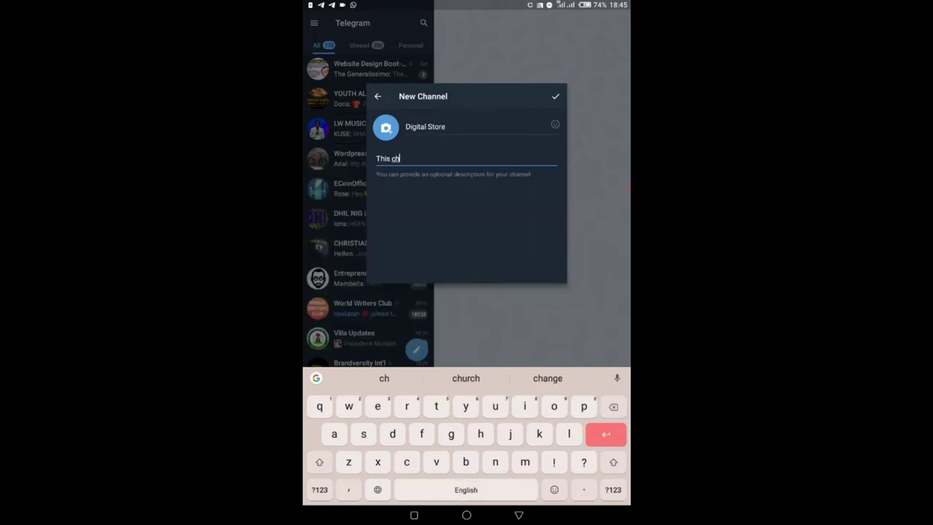
pyautogui.write('annel')
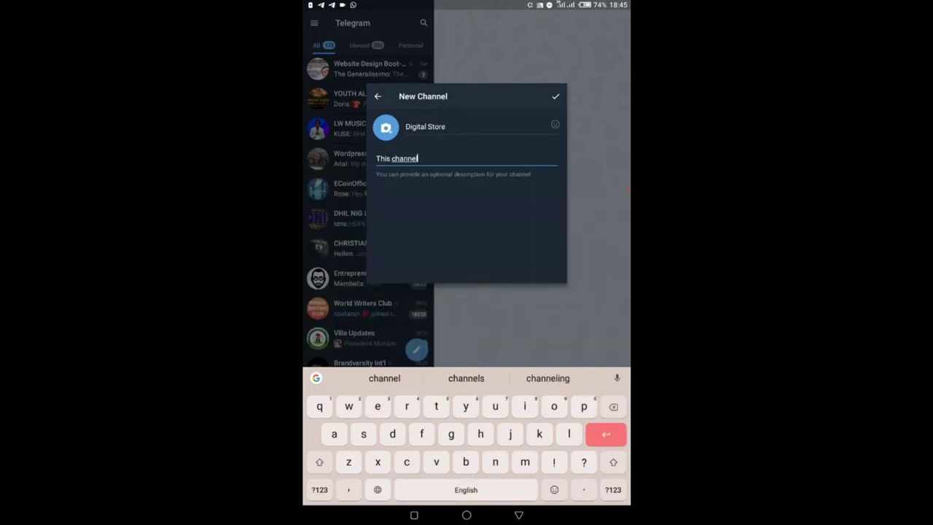
pyautogui.write(' is sol')
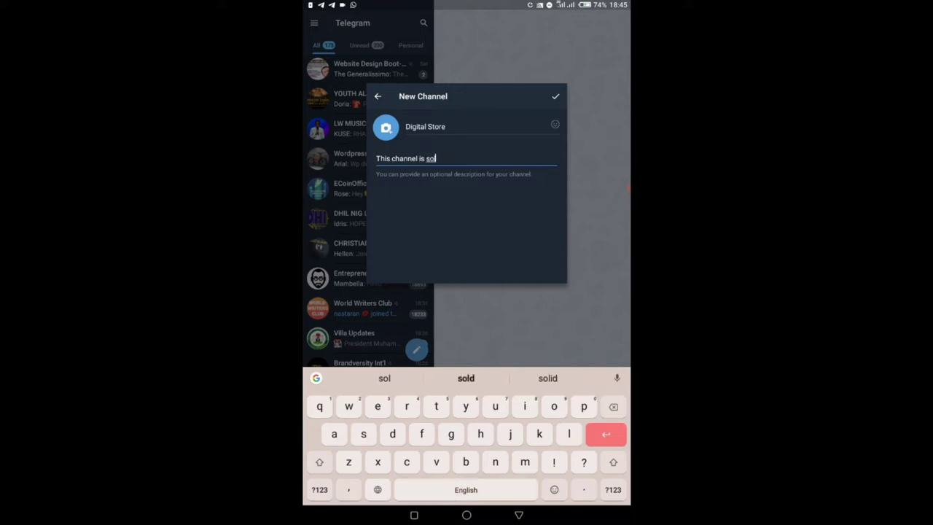
pyautogui.write('ely ')
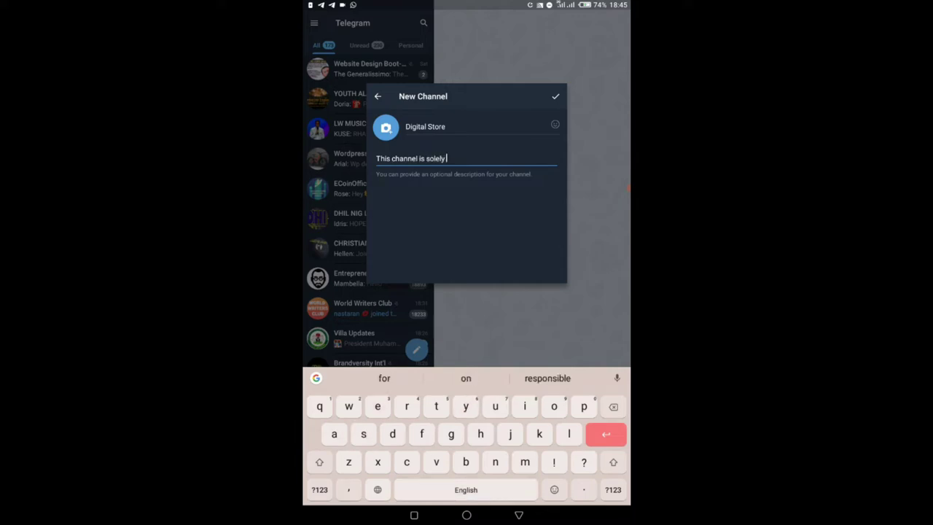
pyautogui.write('for th')
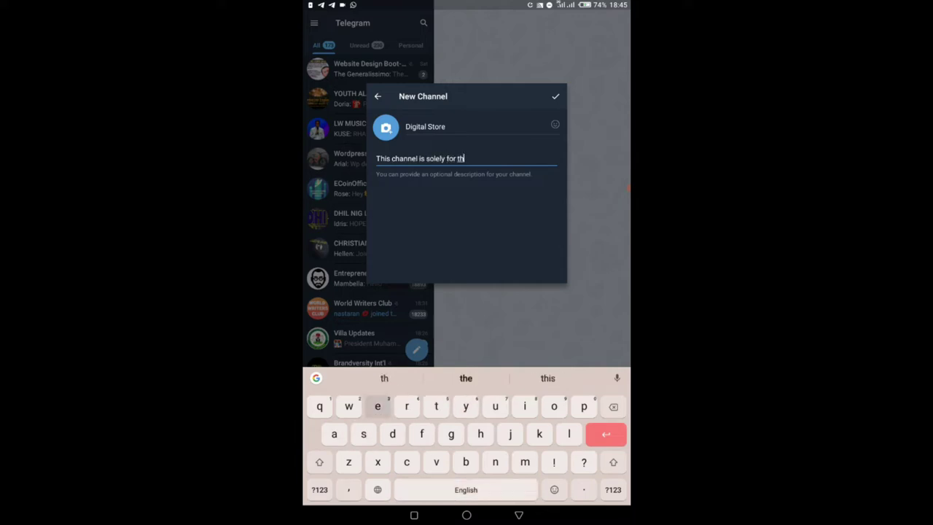
pyautogui.write('e distr')
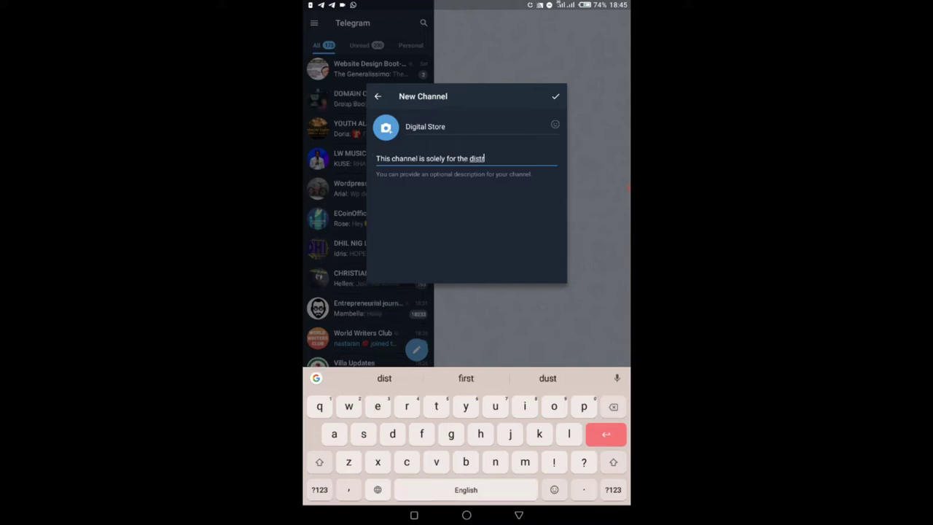
pyautogui.click(547, 378)
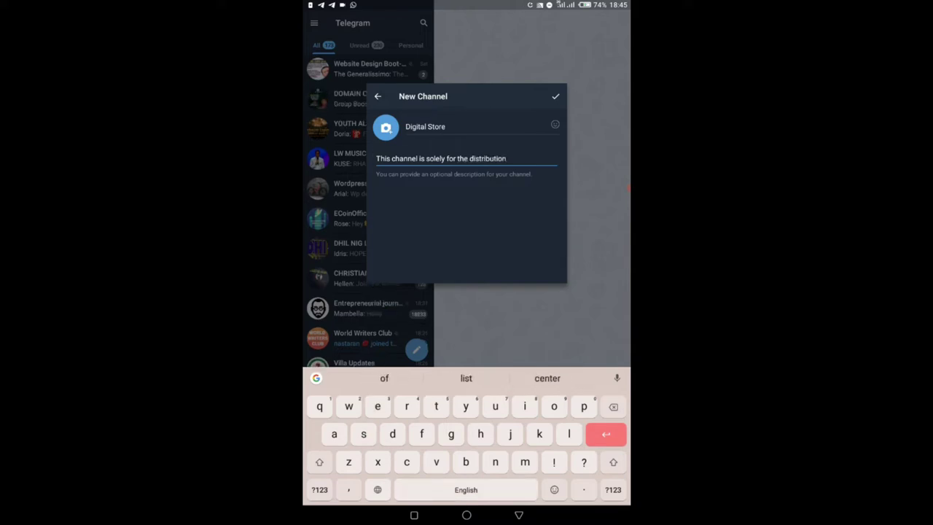
pyautogui.click(385, 377)
pyautogui.write('my onli')
pyautogui.write('ne ')
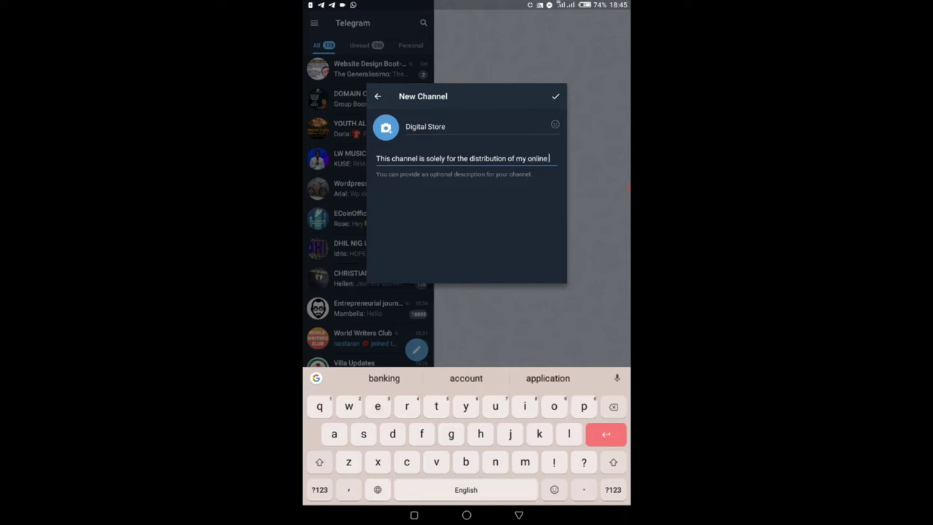
pyautogui.write('courses.')
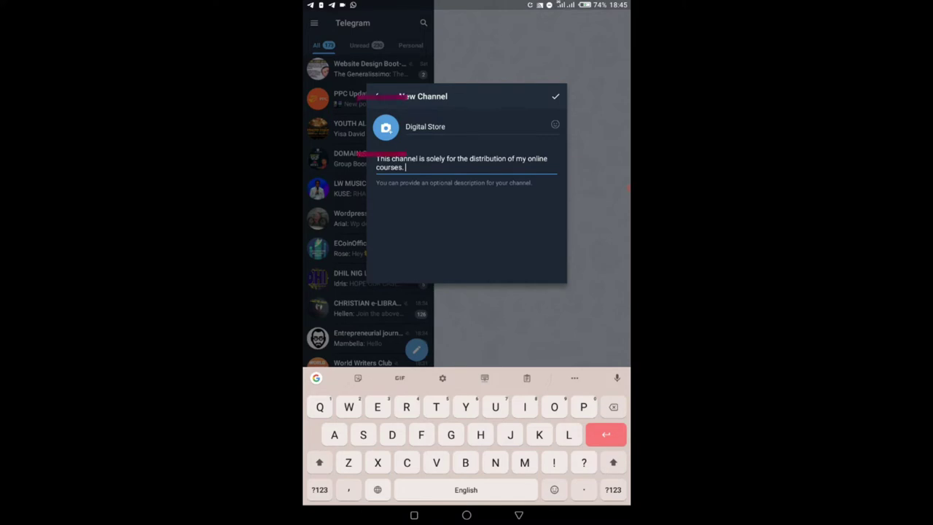
# Choose the owl photo from the Gallery as the Digital Store channel picture.
pyautogui.click(385, 127)
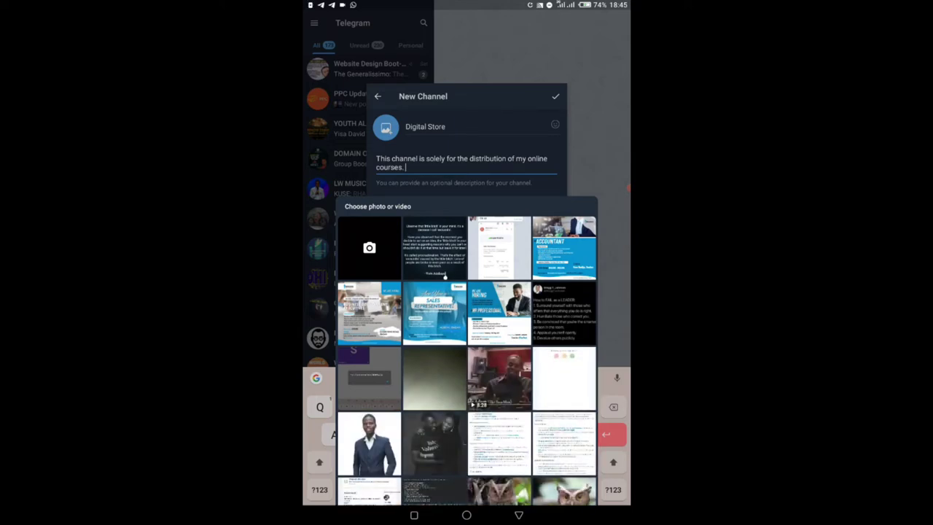
pyautogui.scroll(-5, 467, 350)
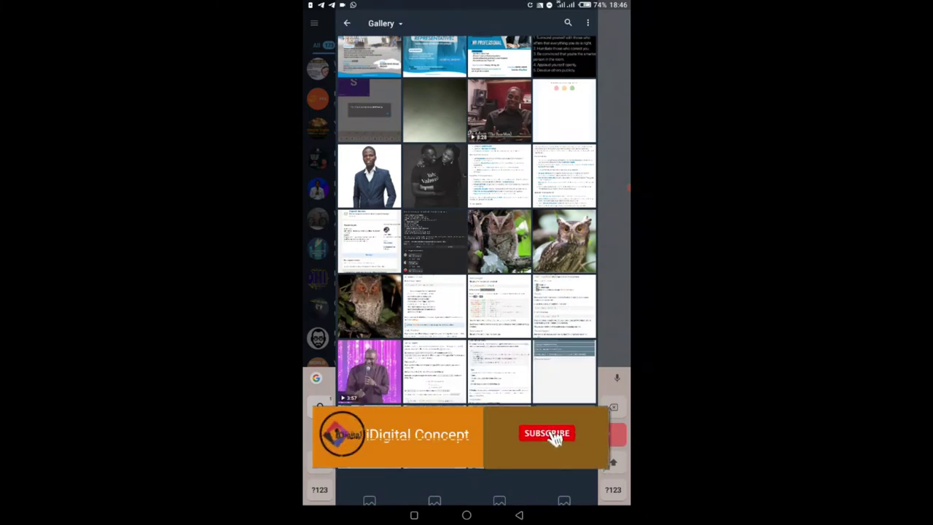
pyautogui.click(370, 306)
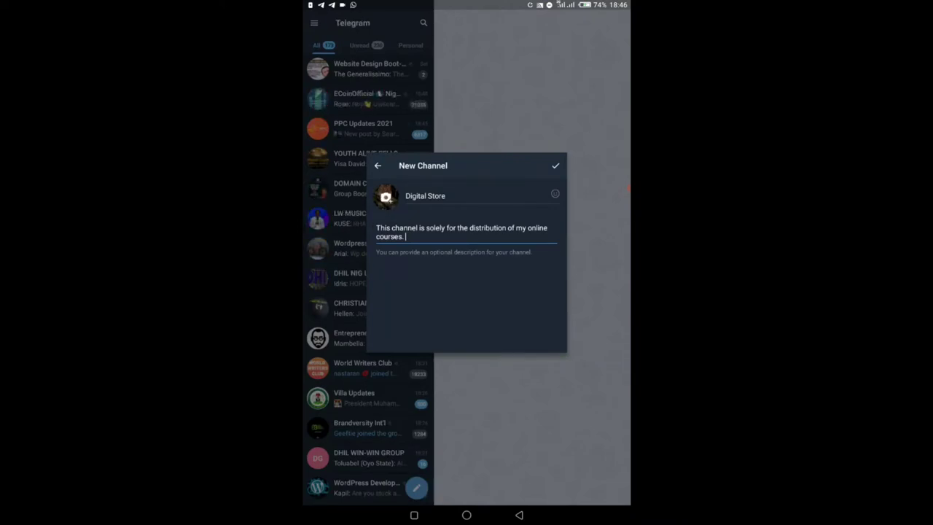
# Confirm the channel details to create Digital Store and reach its Channel Settings.
pyautogui.click(555, 165)
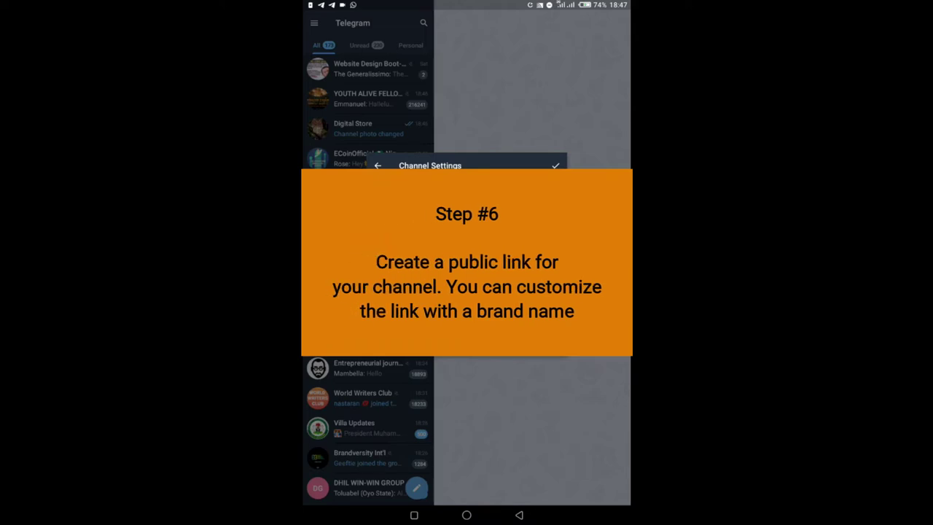
# Set the public link to t.me/digcont after trying taken names like digitalcontent.
pyautogui.click(413, 207)
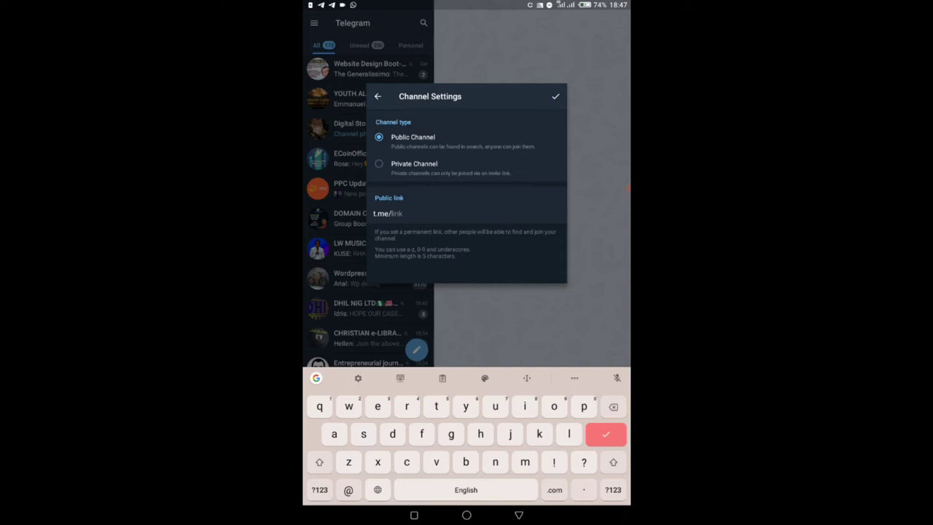
pyautogui.write('d')
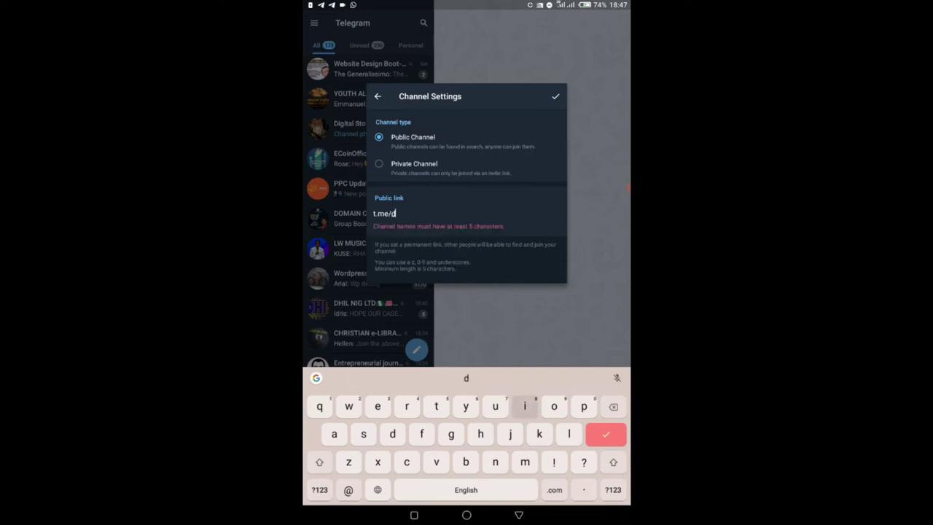
pyautogui.write('igitalcontent')
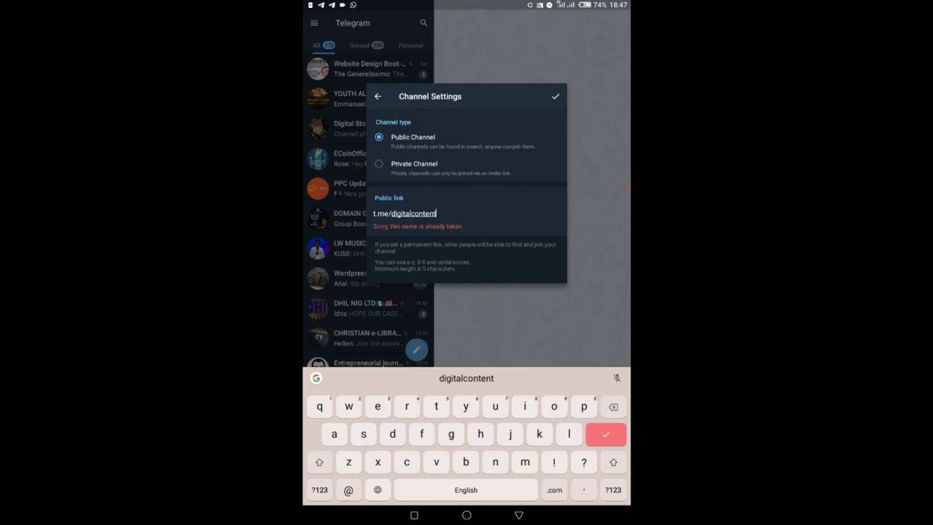
pyautogui.press('BackSpace')
pyautogui.press('BackSpace')
pyautogui.press('BackSpace')
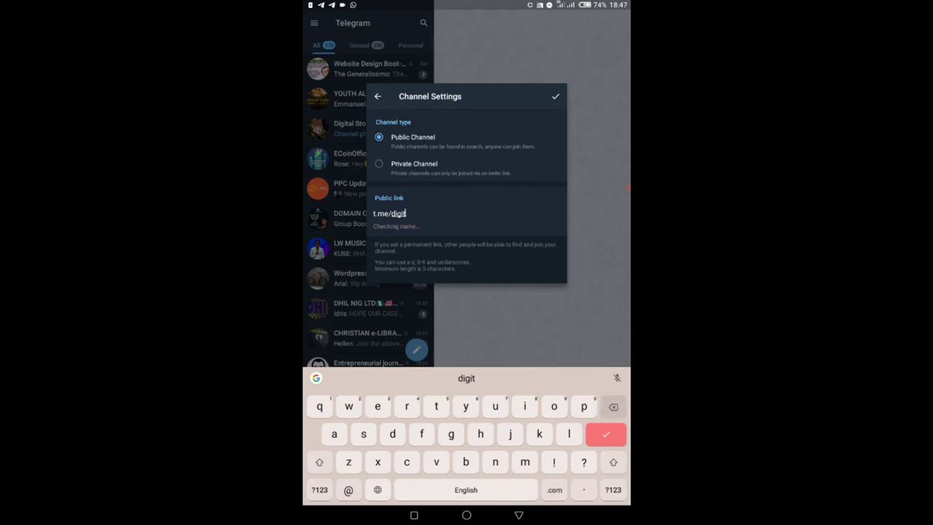
pyautogui.press('BackSpace')
pyautogui.write('co')
pyautogui.write('nt')
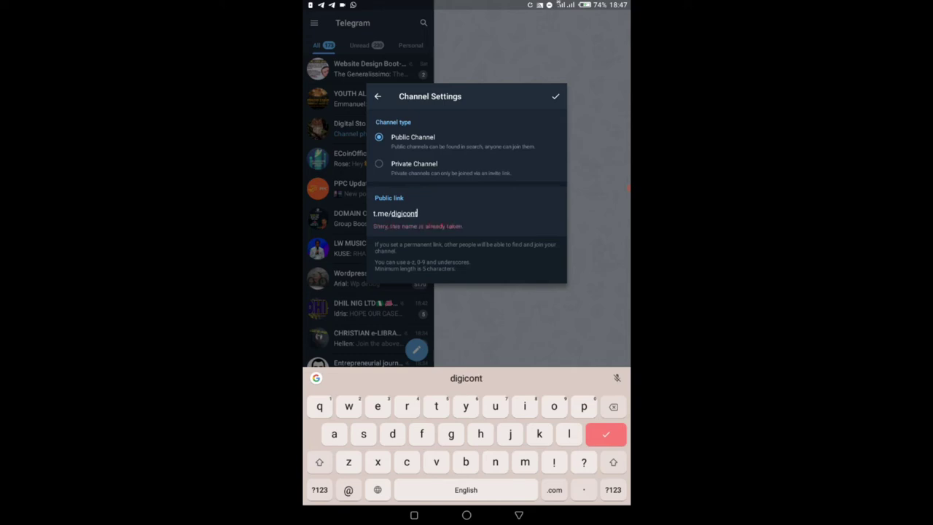
pyautogui.write('ent')
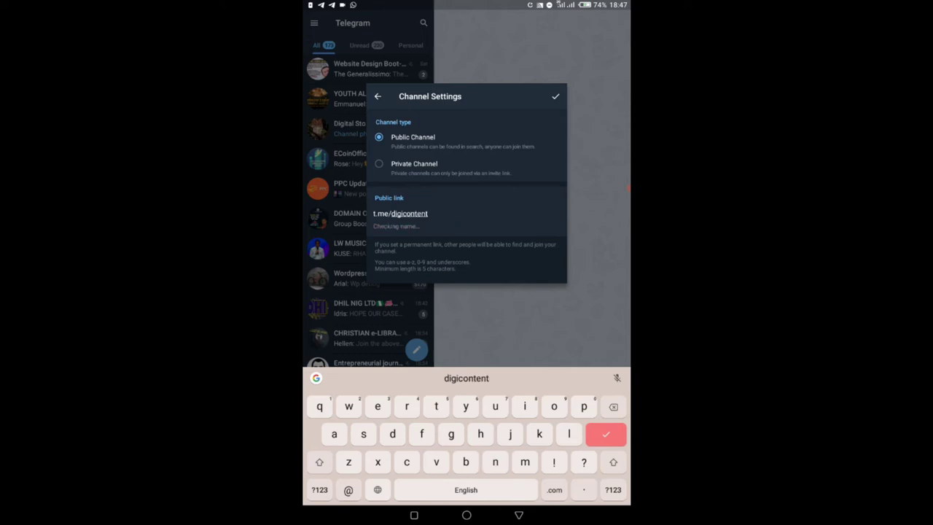
pyautogui.press('BackSpace')
pyautogui.press('BackSpace')
pyautogui.press('BackSpace')
pyautogui.press('BackSpace')
pyautogui.press('BackSpace')
pyautogui.press('BackSpace')
pyautogui.write('ee')
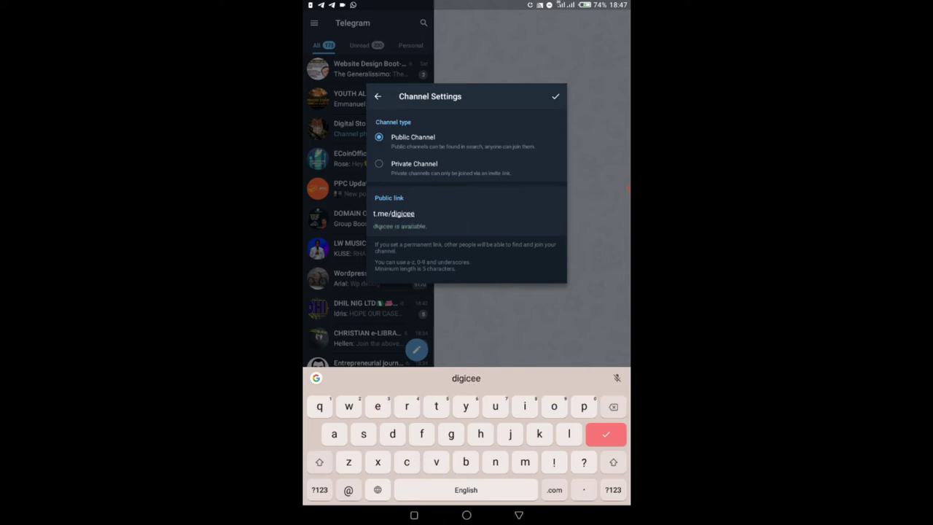
pyautogui.press('BackSpace')
pyautogui.press('BackSpace')
pyautogui.press('BackSpace')
pyautogui.press('BackSpace')
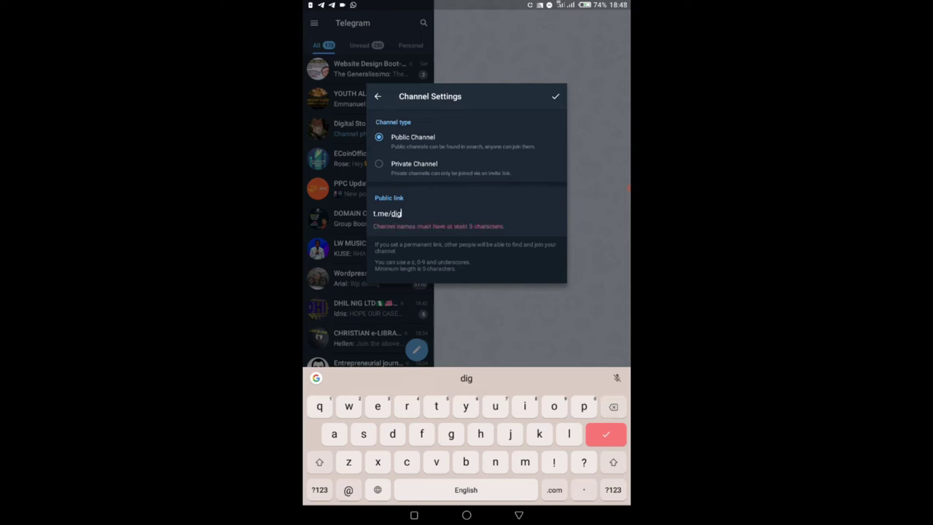
pyautogui.write('cont')
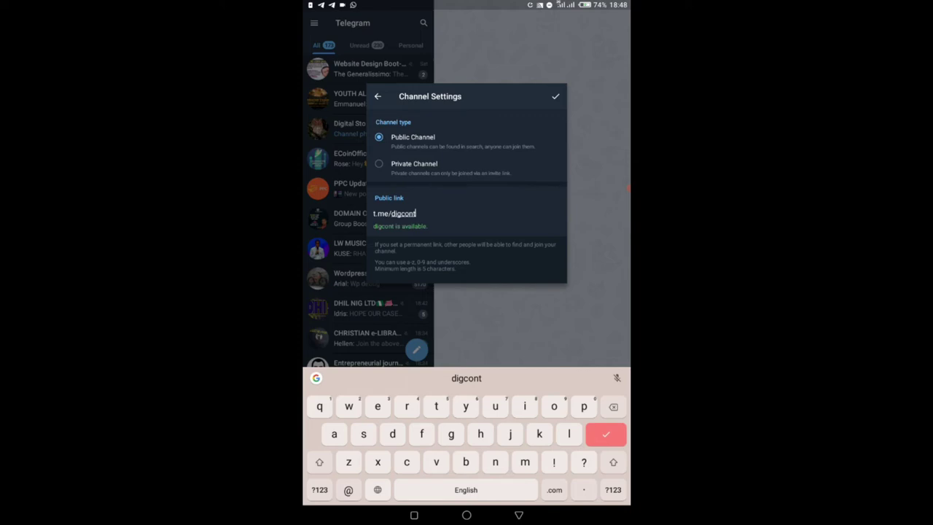
# Confirm the t.me/digcont link and skip adding subscribers to open the channel feed.
pyautogui.click(556, 96)
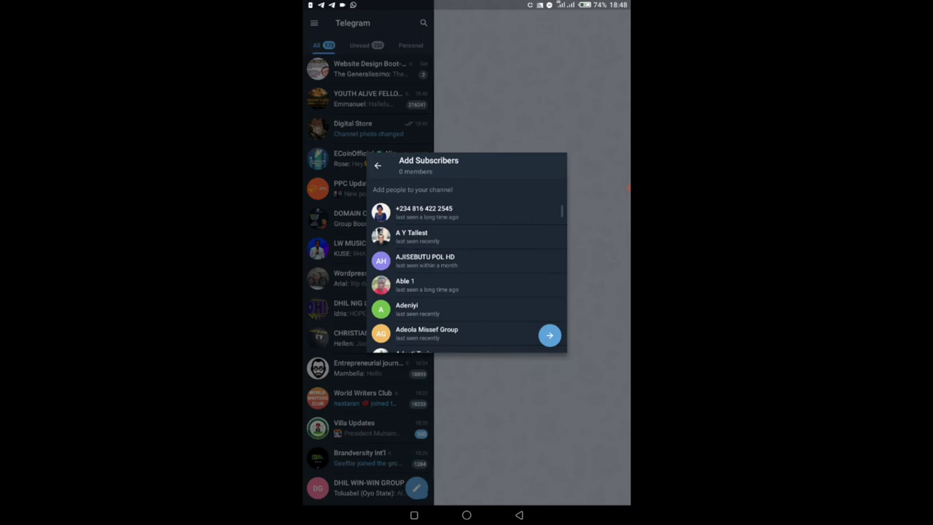
pyautogui.scroll(-3, 467, 277)
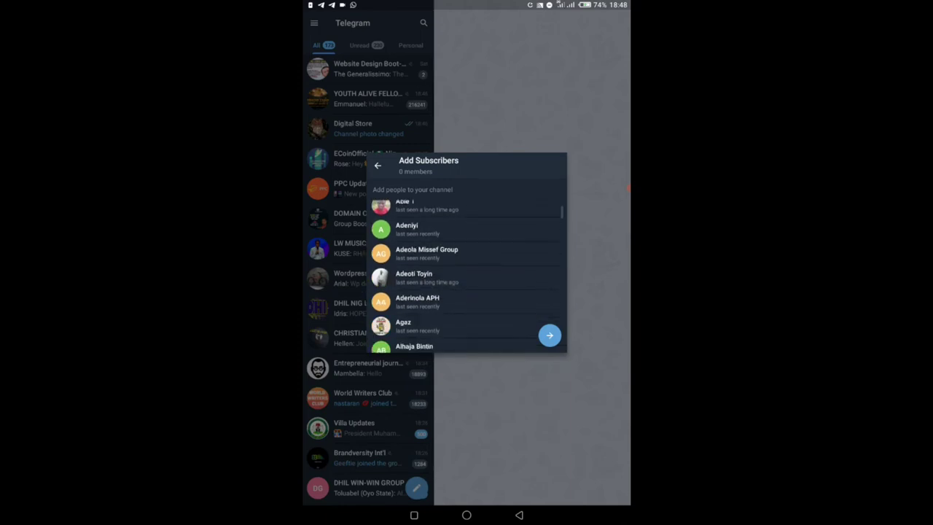
pyautogui.scroll(3, 466, 277)
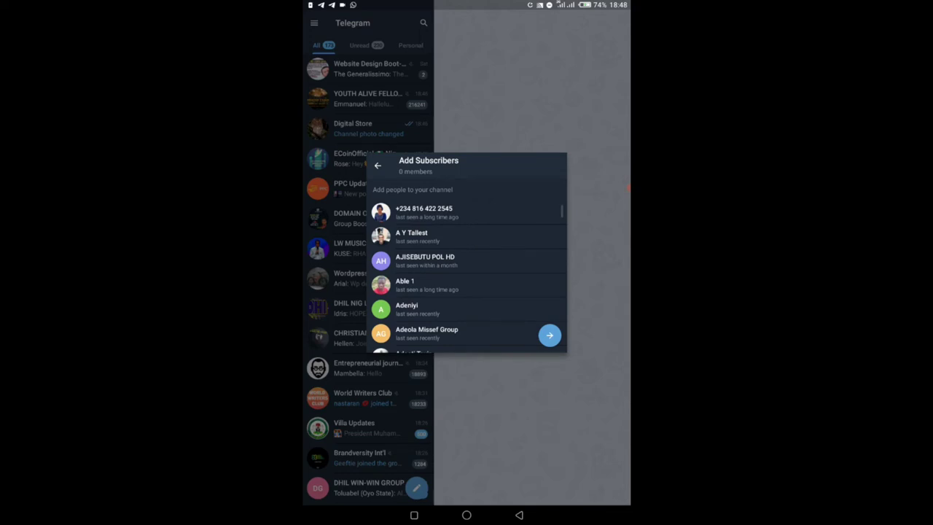
pyautogui.click(550, 335)
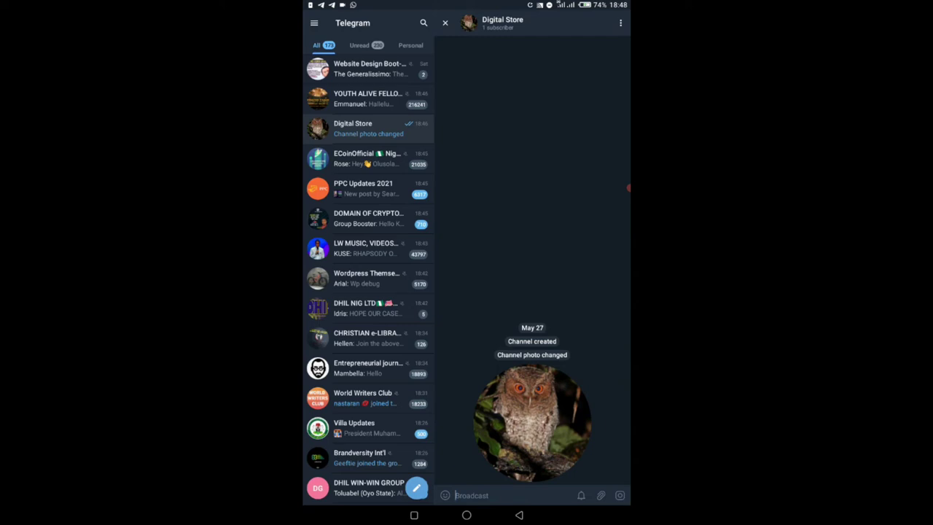
pyautogui.click(503, 20)
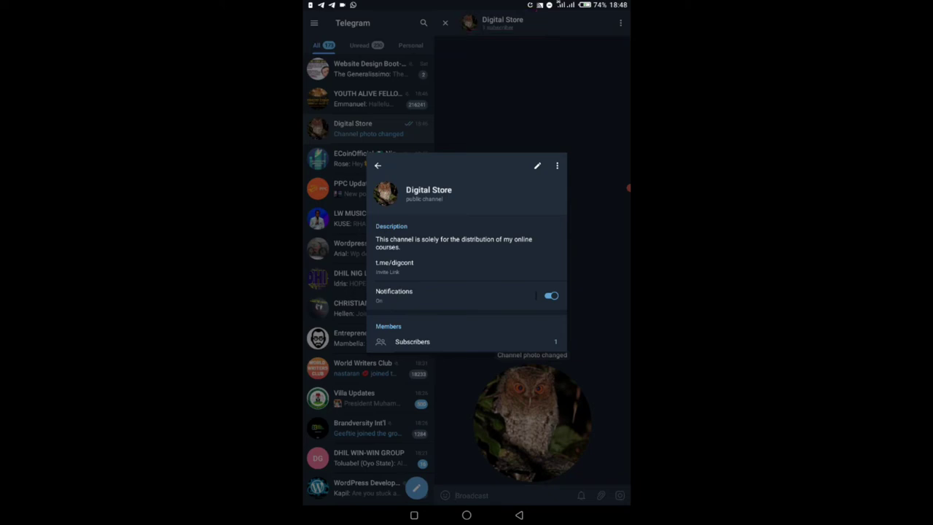
pyautogui.scroll(-1, 467, 291)
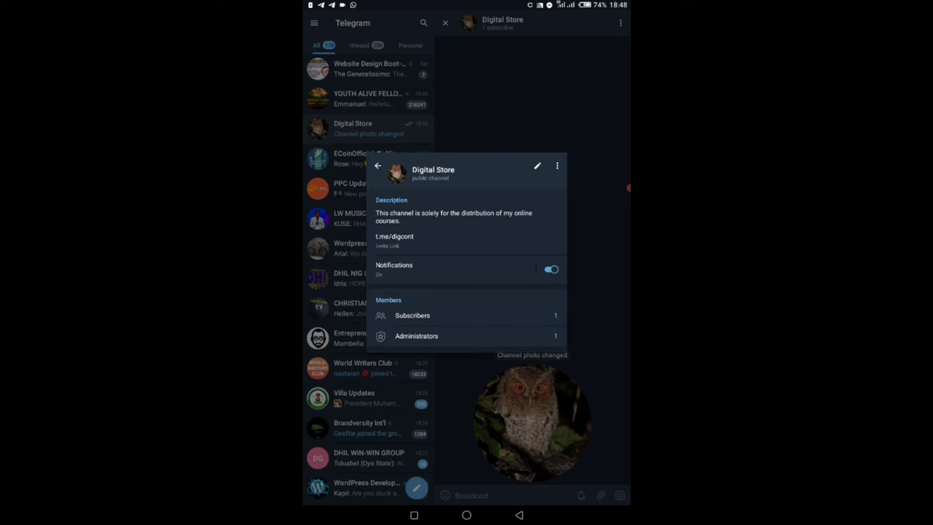
pyautogui.click(452, 242)
pyautogui.click(413, 314)
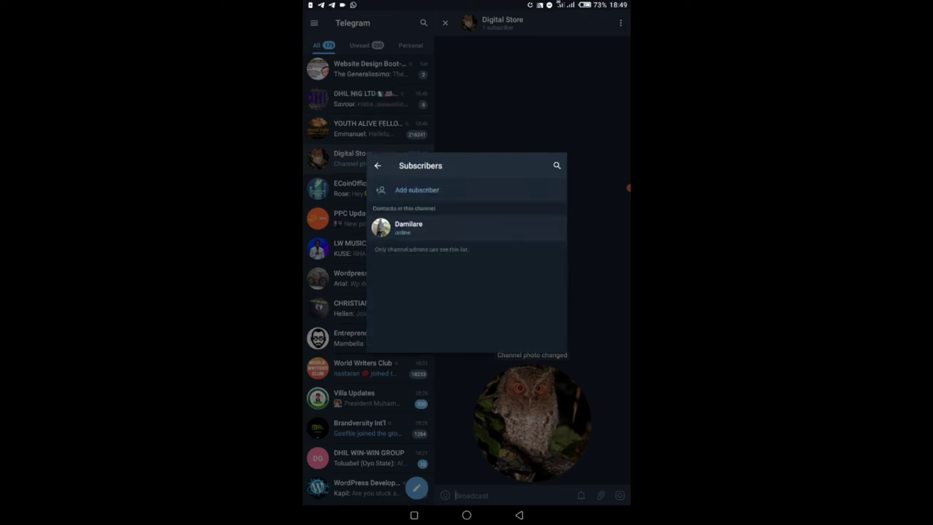
pyautogui.click(417, 190)
pyautogui.scroll(-10, 467, 277)
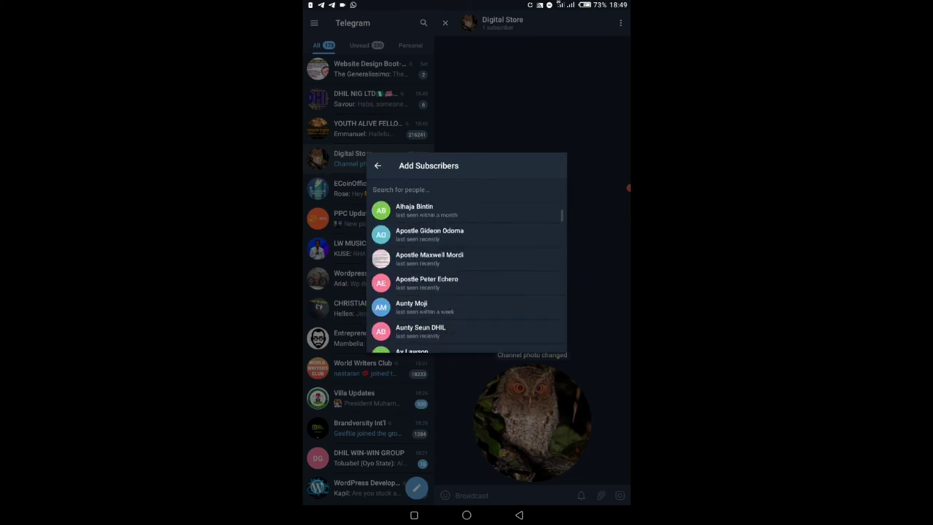
pyautogui.scroll(6, 467, 277)
pyautogui.scroll(-5, 466, 277)
pyautogui.scroll(8, 466, 277)
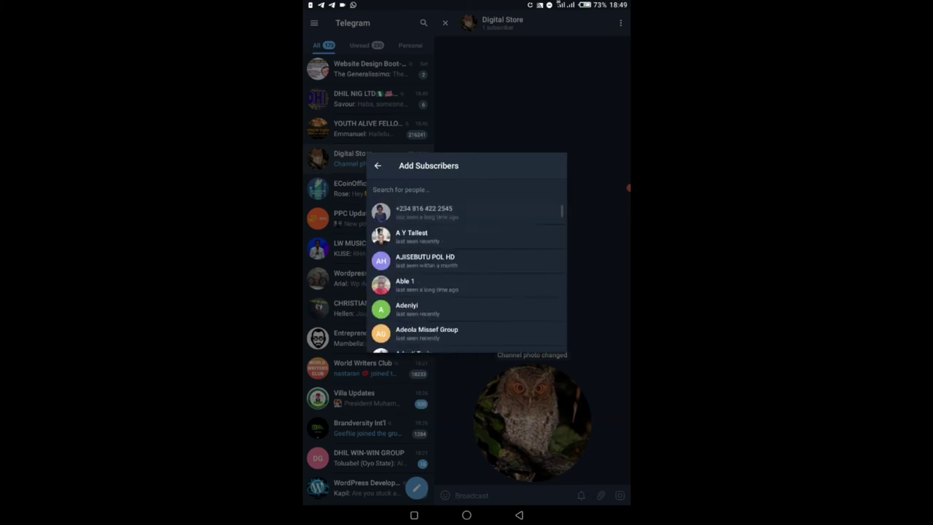
pyautogui.click(377, 165)
pyautogui.click(377, 166)
pyautogui.click(378, 166)
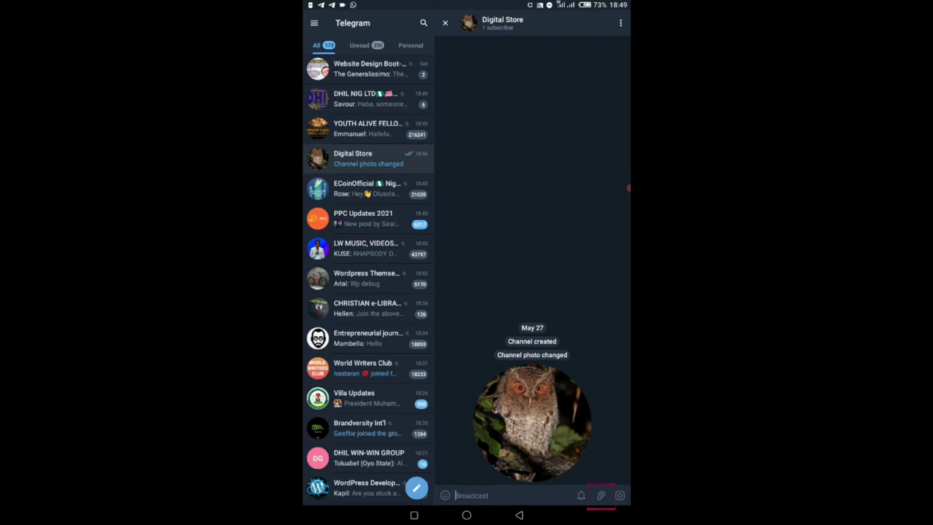
# Post a screenshot photo from the Gallery as the channel's first post.
pyautogui.click(601, 495)
pyautogui.moveTo(466, 329); pyautogui.dragTo(467, 223)
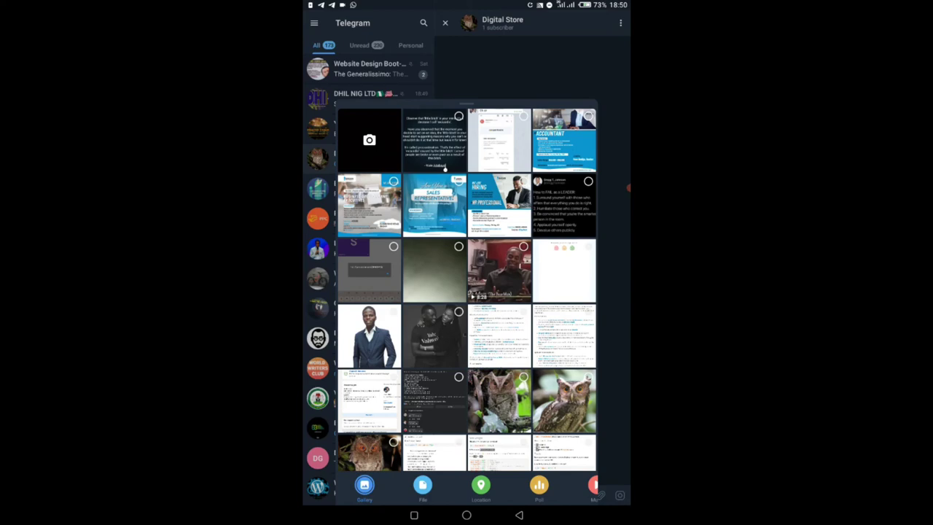
pyautogui.scroll(-5, 466, 292)
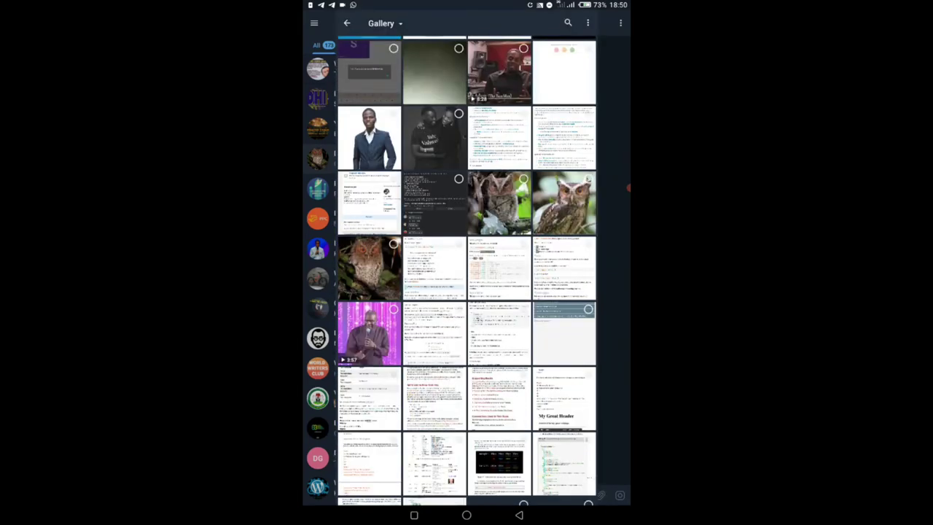
pyautogui.scroll(5, 466, 270)
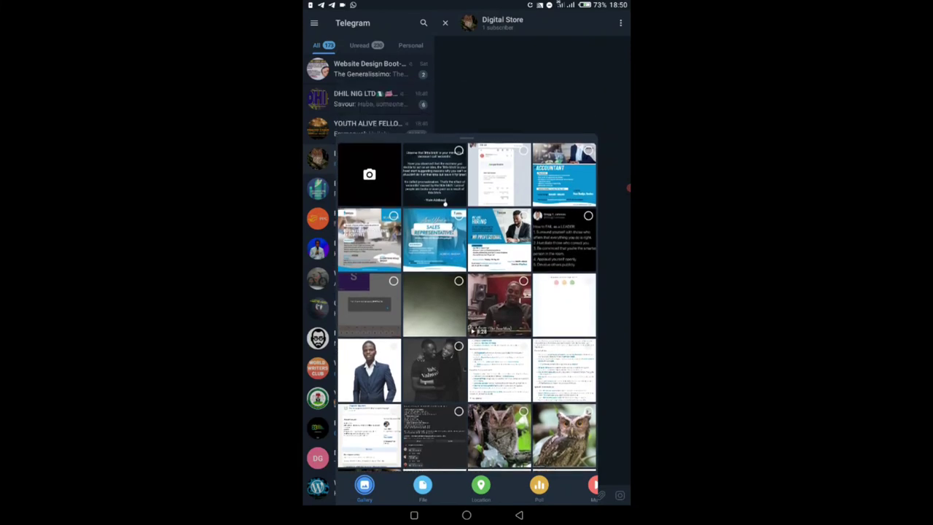
pyautogui.click(563, 436)
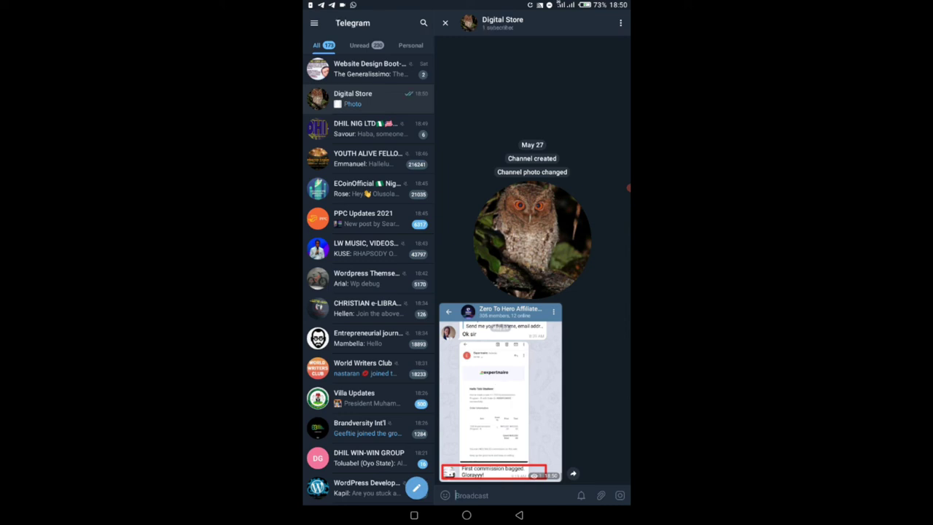
pyautogui.click(500, 392)
pyautogui.click(519, 515)
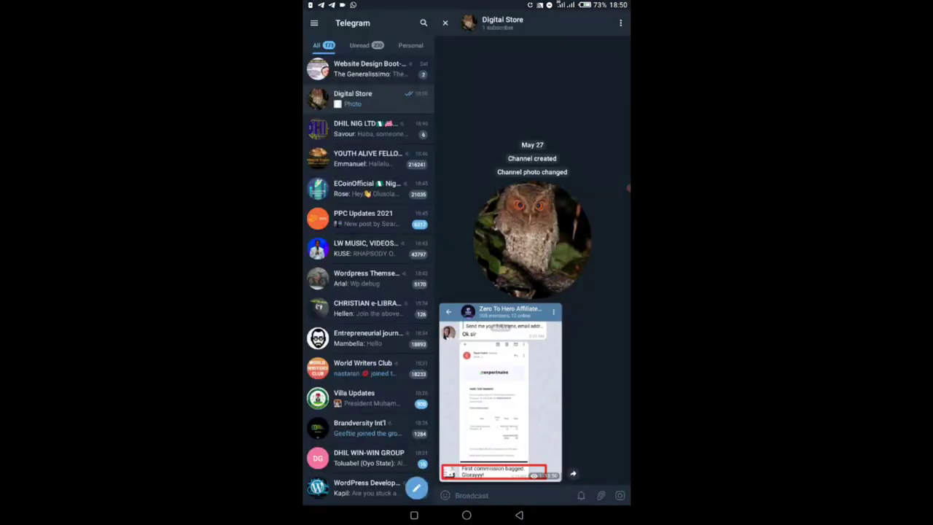